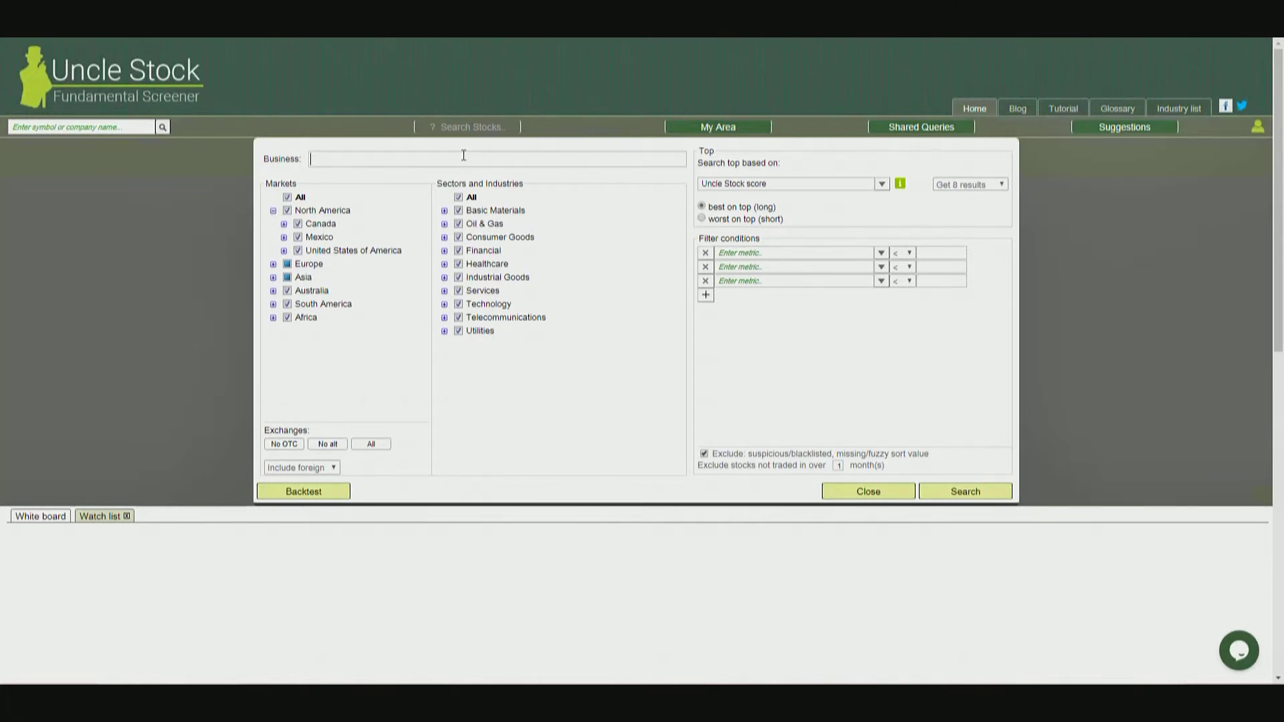
pyautogui.write('3d printing')
pyautogui.hotkey('ctrl', 'a')
pyautogui.write('big data')
pyautogui.tripleClick(647, 159)
pyautogui.press('BackSpace')
# Limit the search to the United States and Europe, and exclude the Financial and Telecommunications sectors.
pyautogui.click(273, 264)
pyautogui.scroll(-3, 284, 294)
pyautogui.scroll(5, 282, 297)
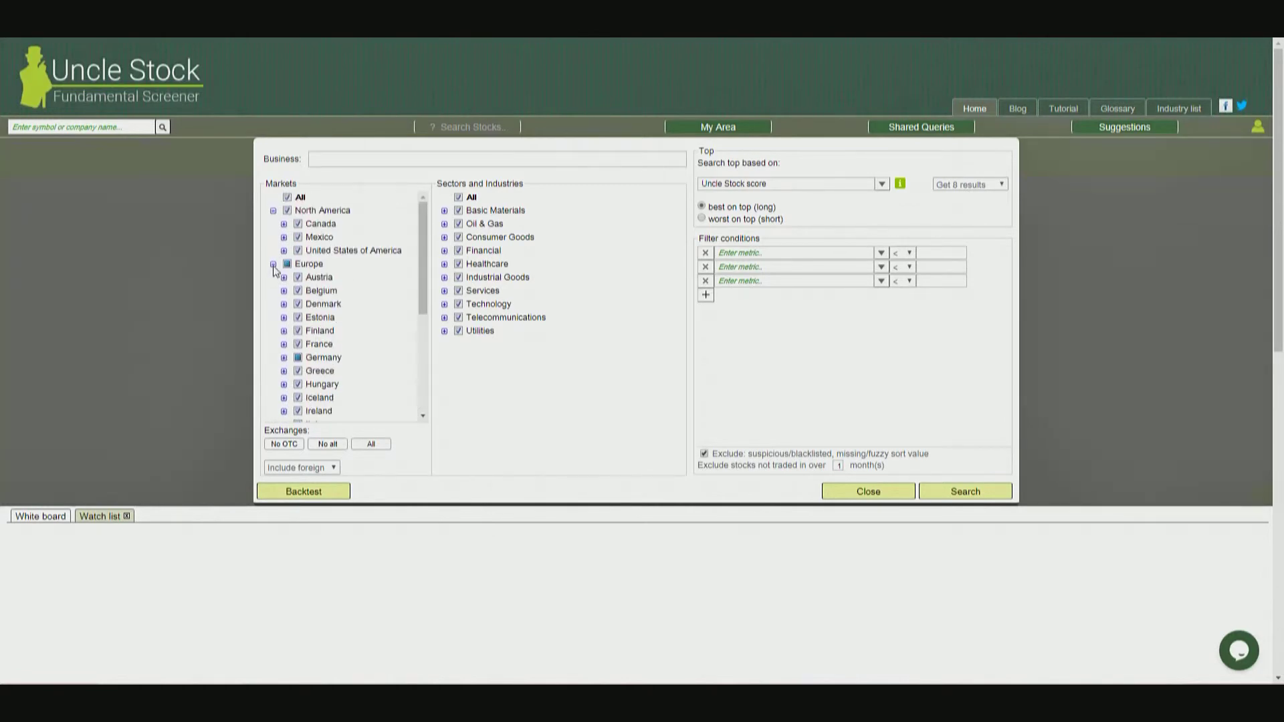
pyautogui.click(273, 264)
pyautogui.click(287, 291)
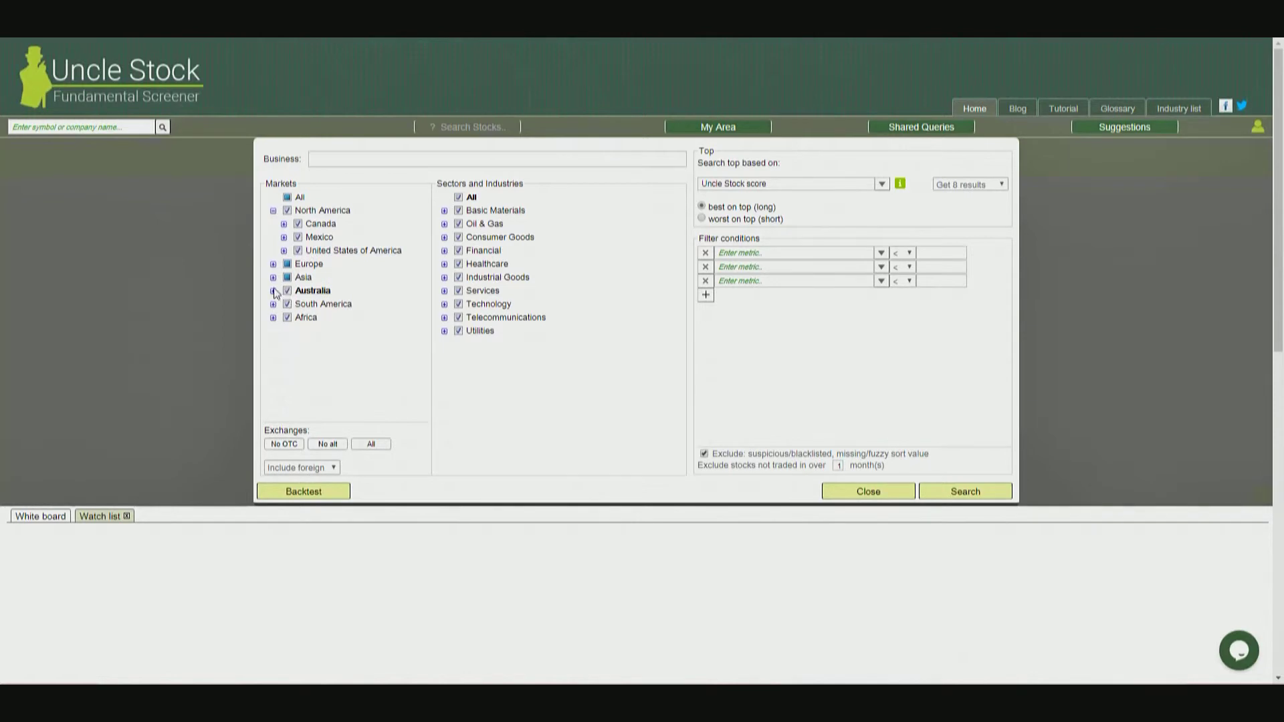
pyautogui.click(290, 198)
pyautogui.click(299, 251)
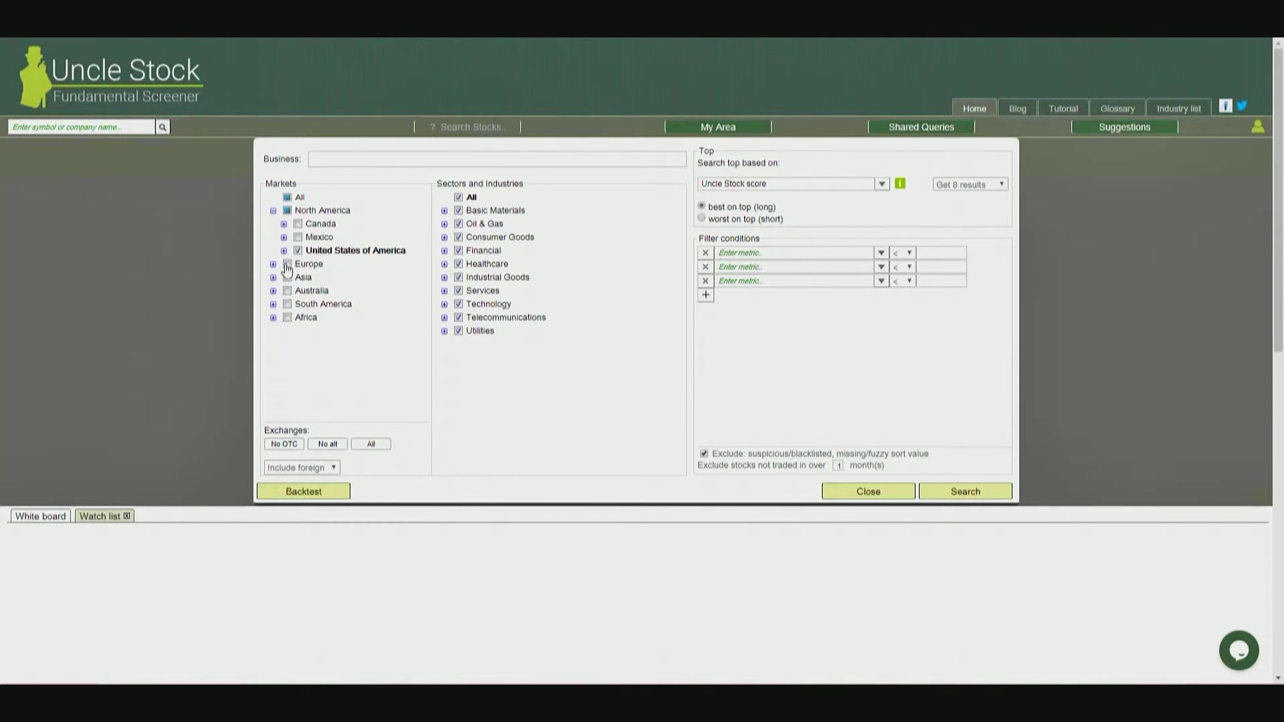
pyautogui.click(287, 265)
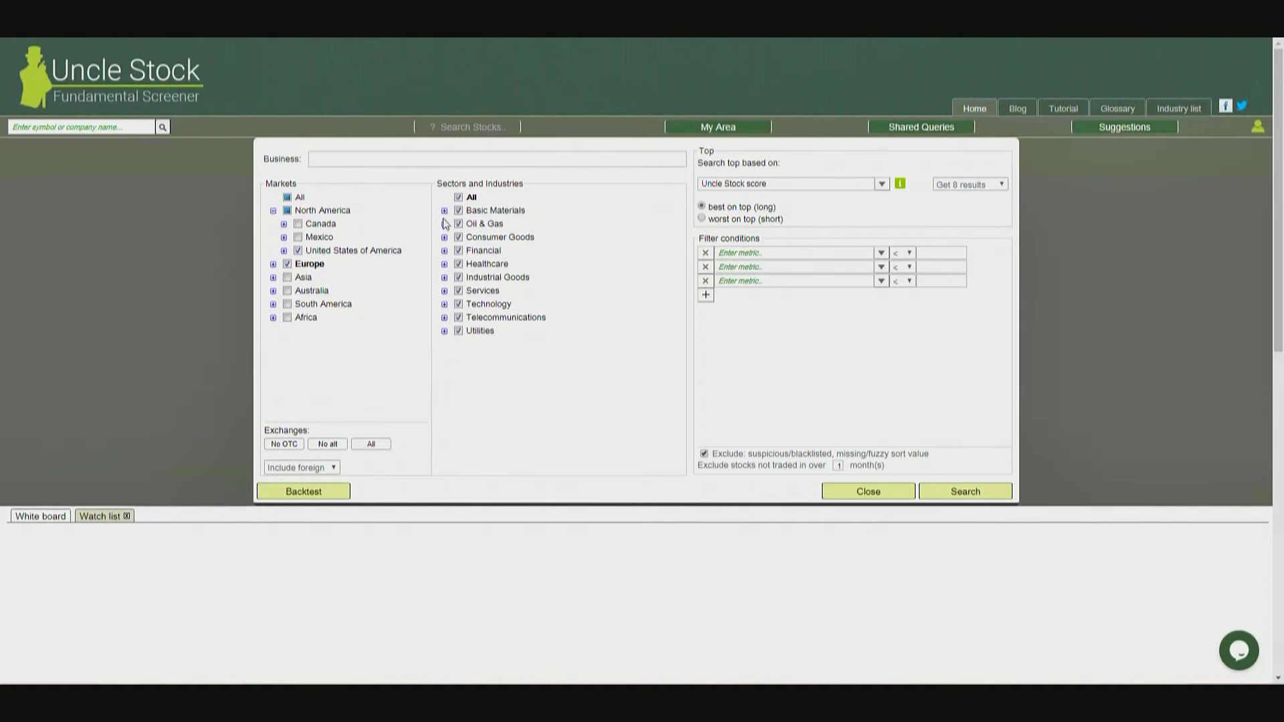
pyautogui.click(460, 251)
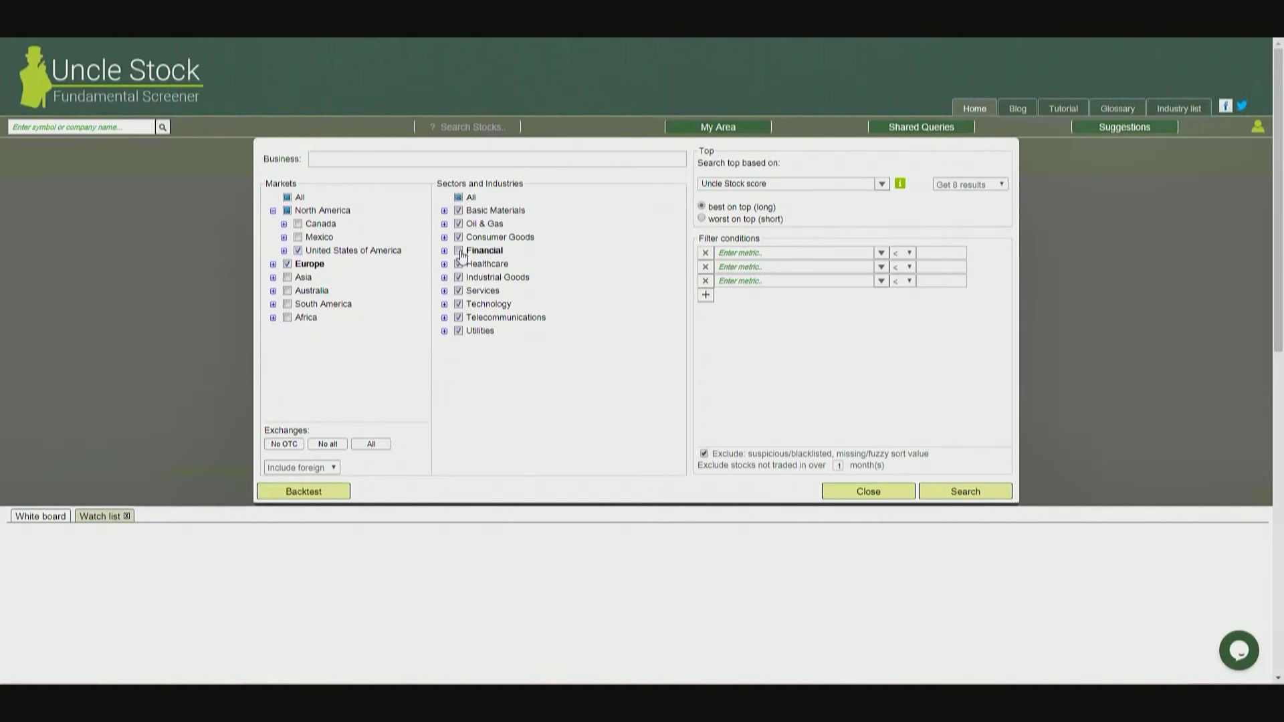
pyautogui.click(459, 318)
# Review the metrics available for ranking the top stocks and choose to get 8 results.
pyautogui.click(882, 185)
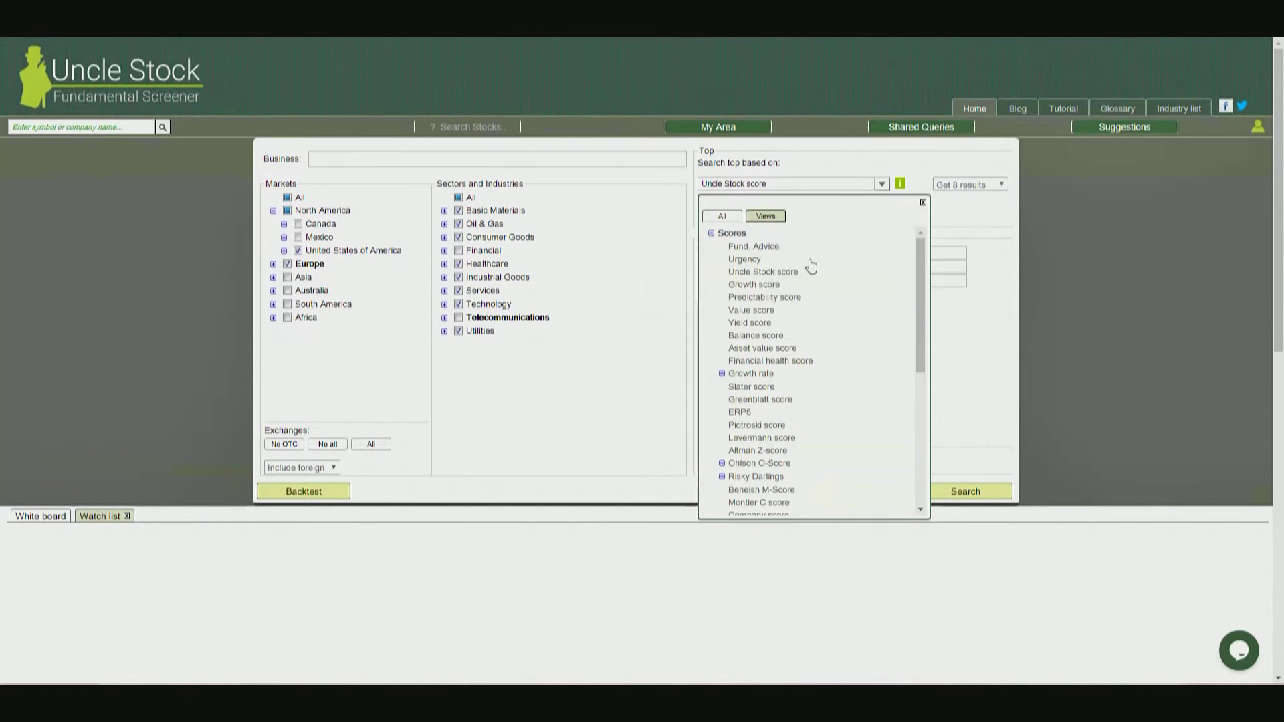
pyautogui.moveTo(811, 272)
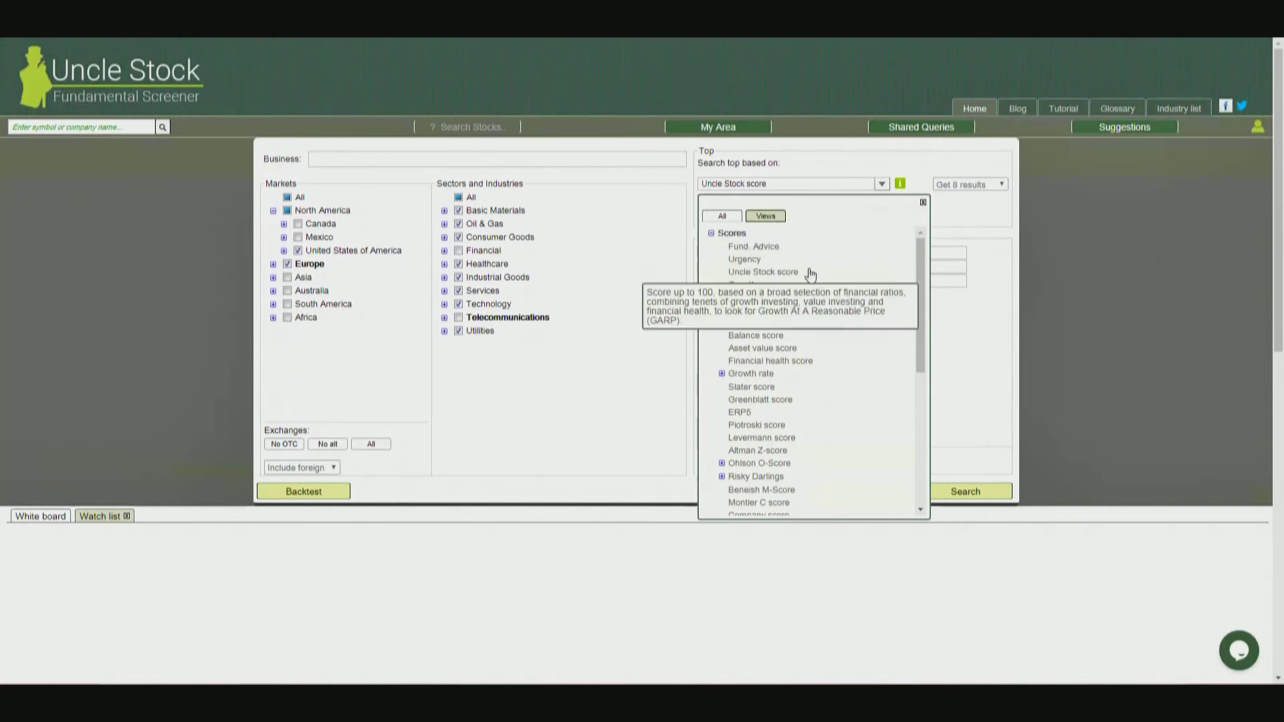
pyautogui.click(923, 203)
pyautogui.click(958, 186)
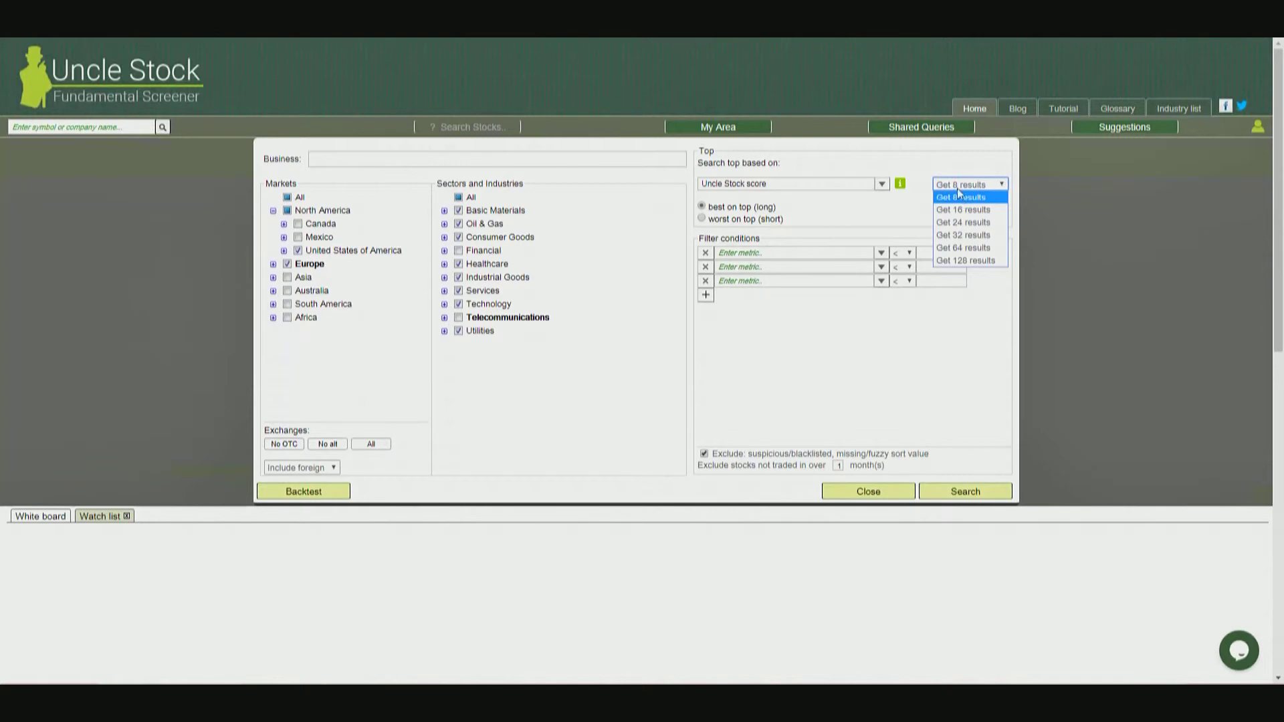
pyautogui.click(958, 193)
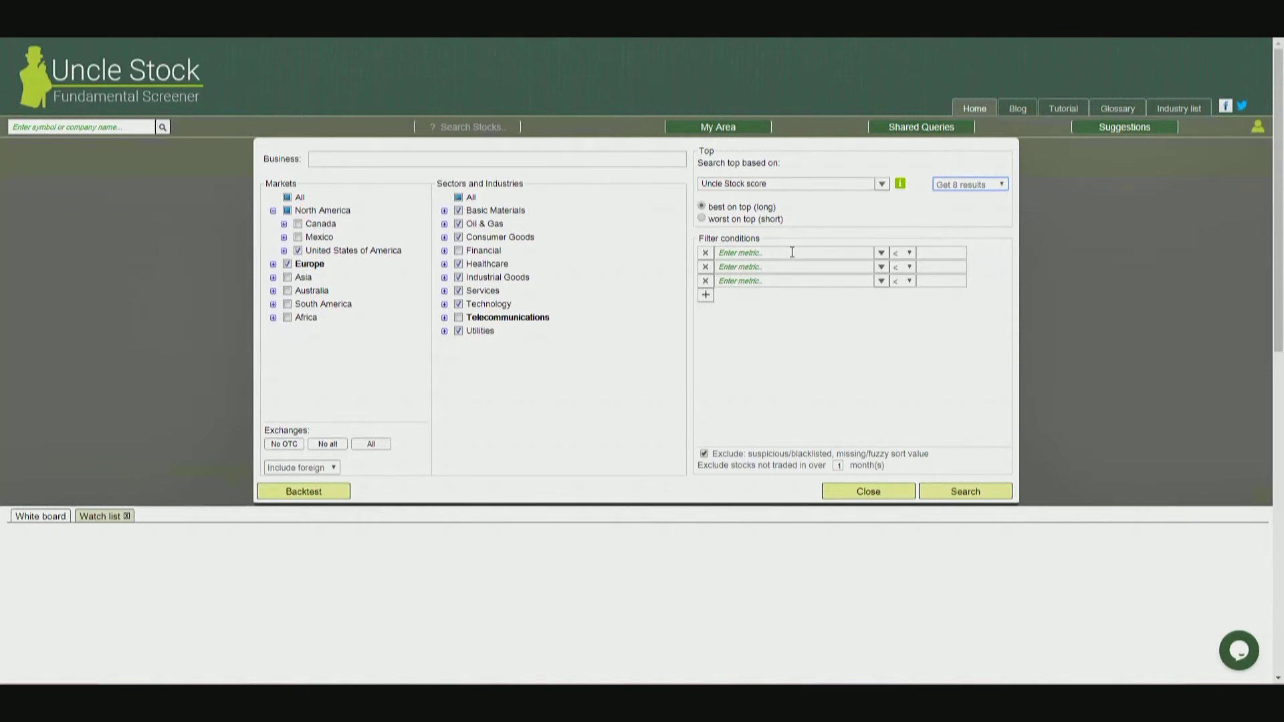
# Add a filter condition requiring a market cap amount greater than 100 million USD.
pyautogui.click(880, 254)
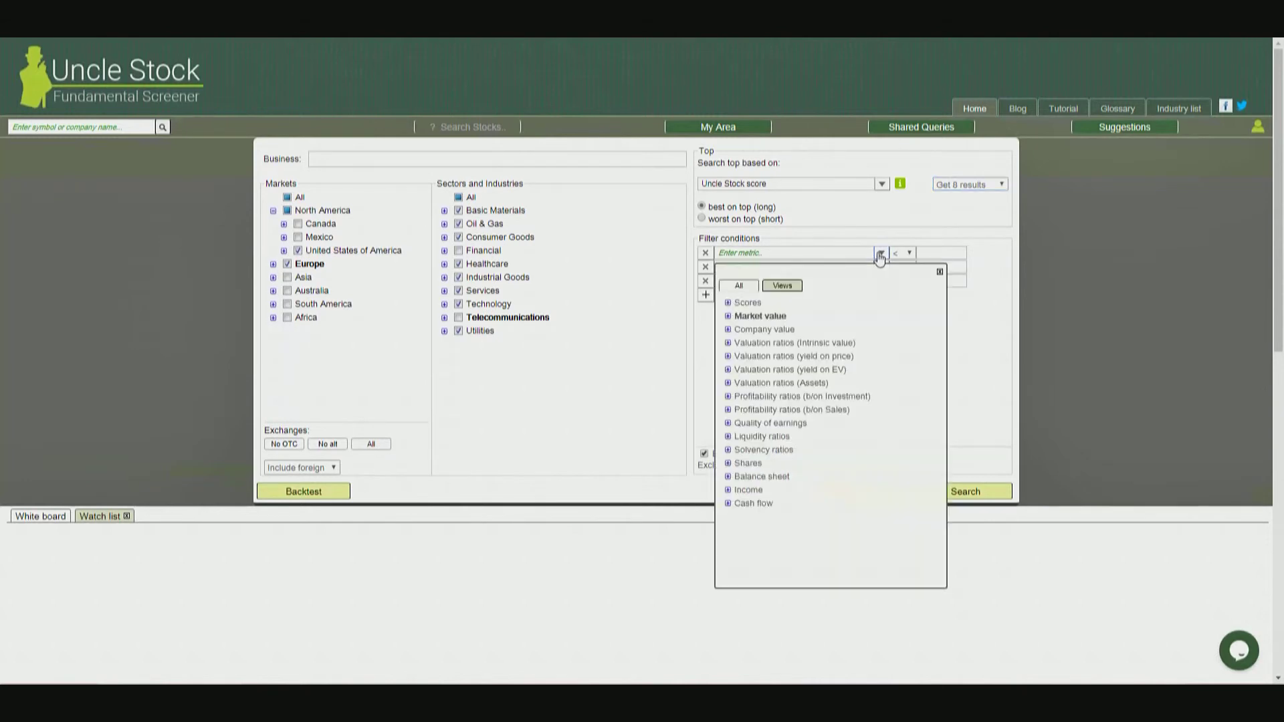
pyautogui.click(728, 316)
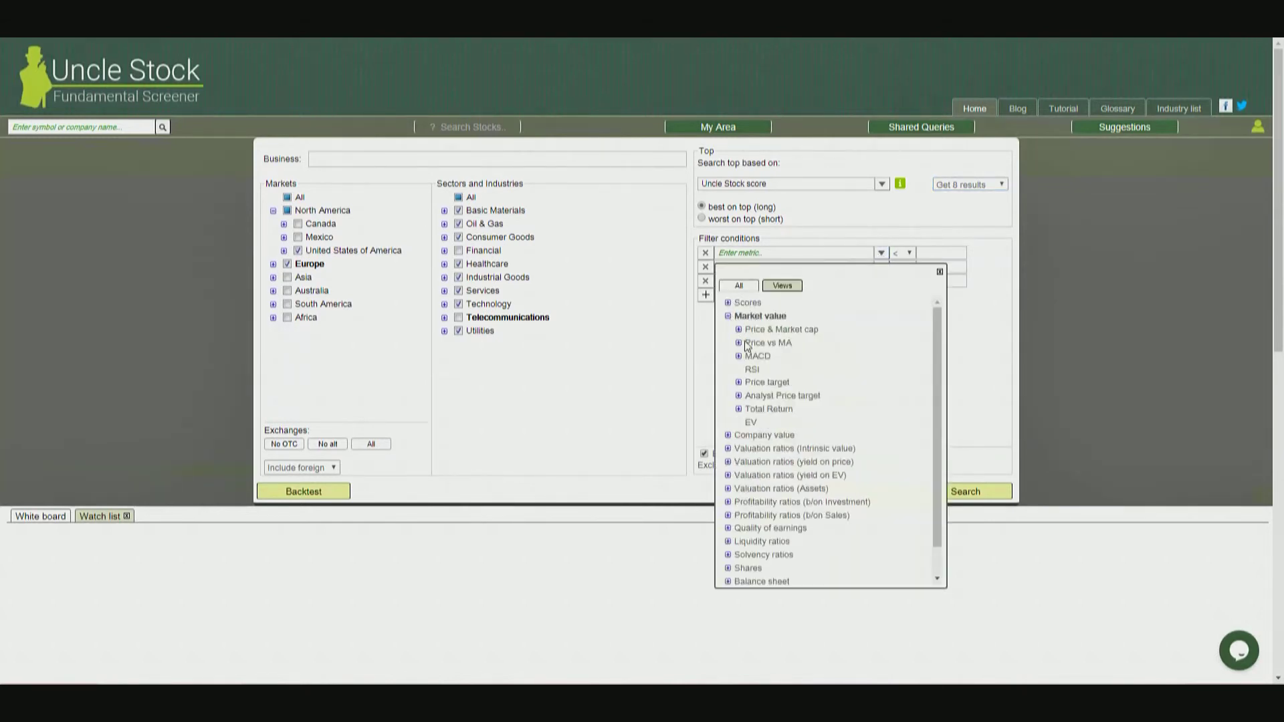
pyautogui.click(738, 329)
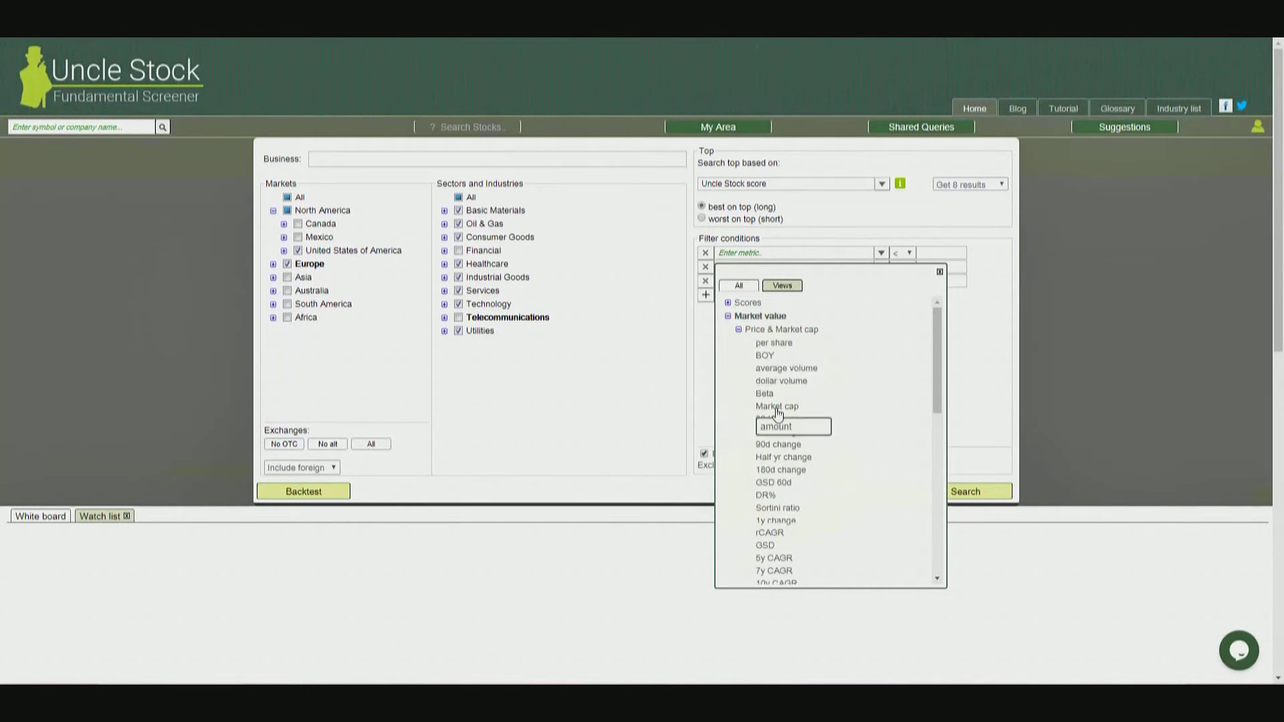
pyautogui.click(775, 422)
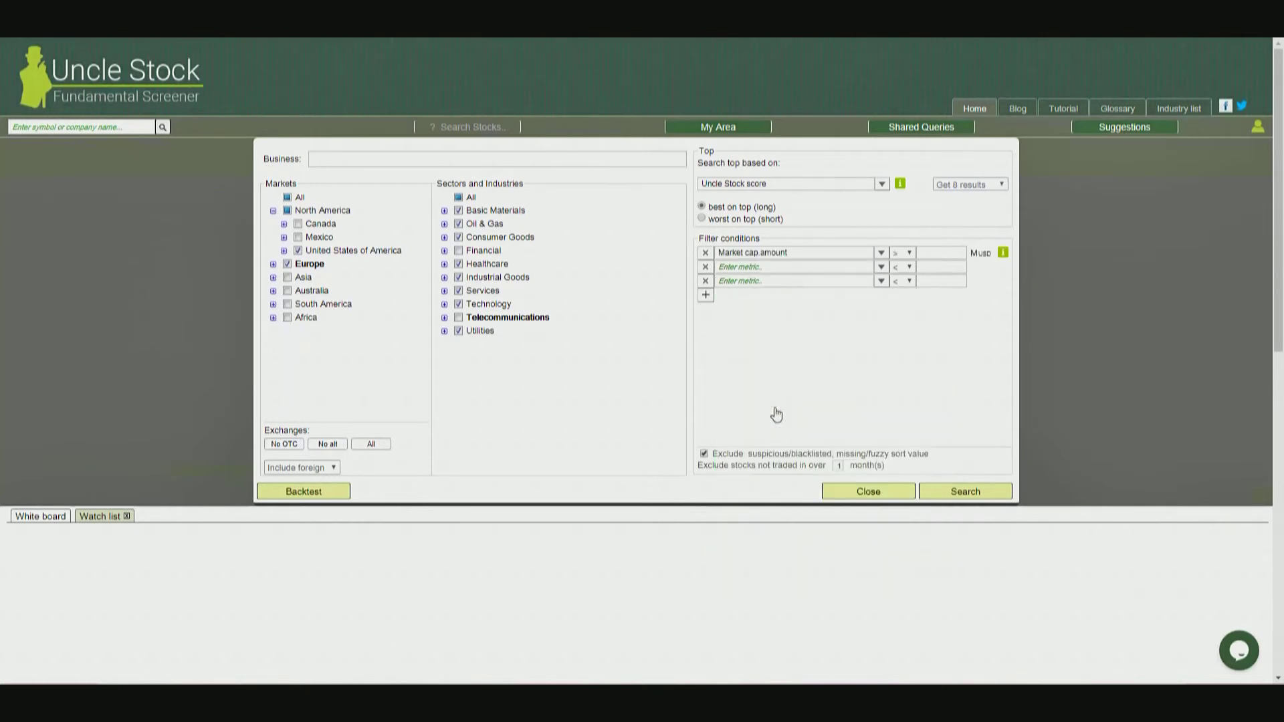
pyautogui.click(954, 251)
pyautogui.write('100')
# Add a second filter condition requiring EBIT margin % greater than 10 and run the stock search.
pyautogui.click(850, 268)
pyautogui.write('e')
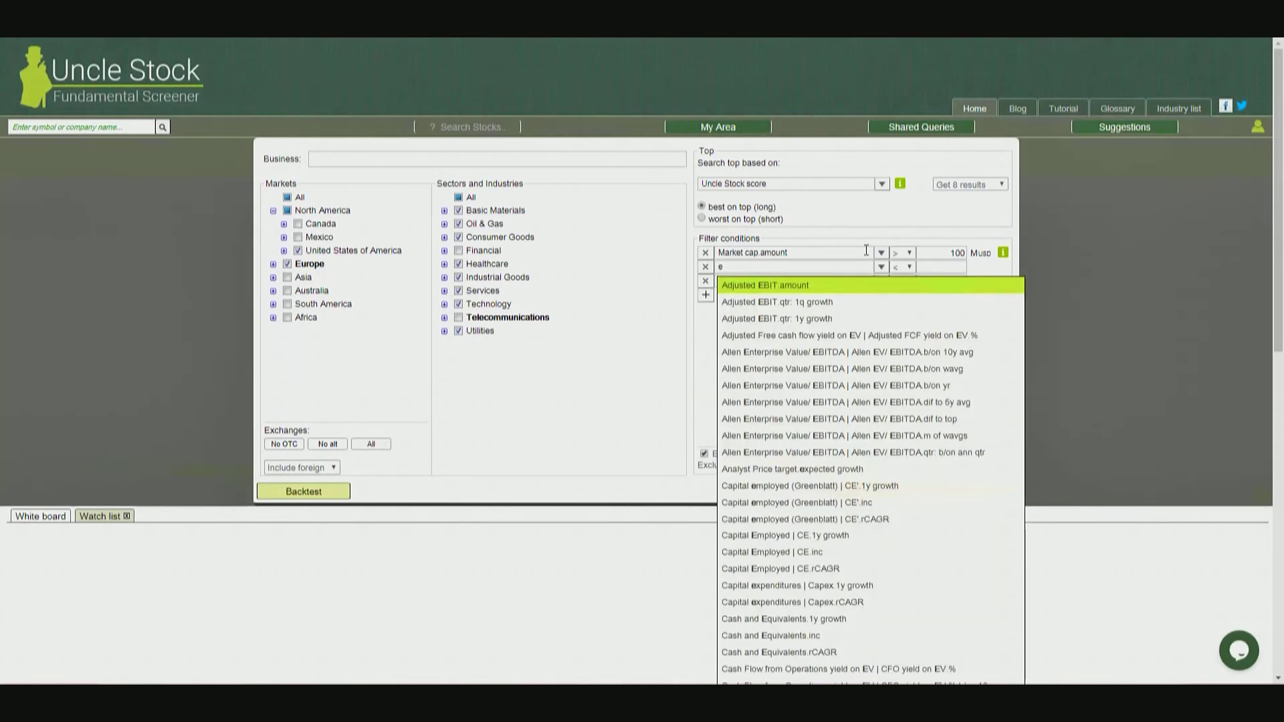
pyautogui.write('bit')
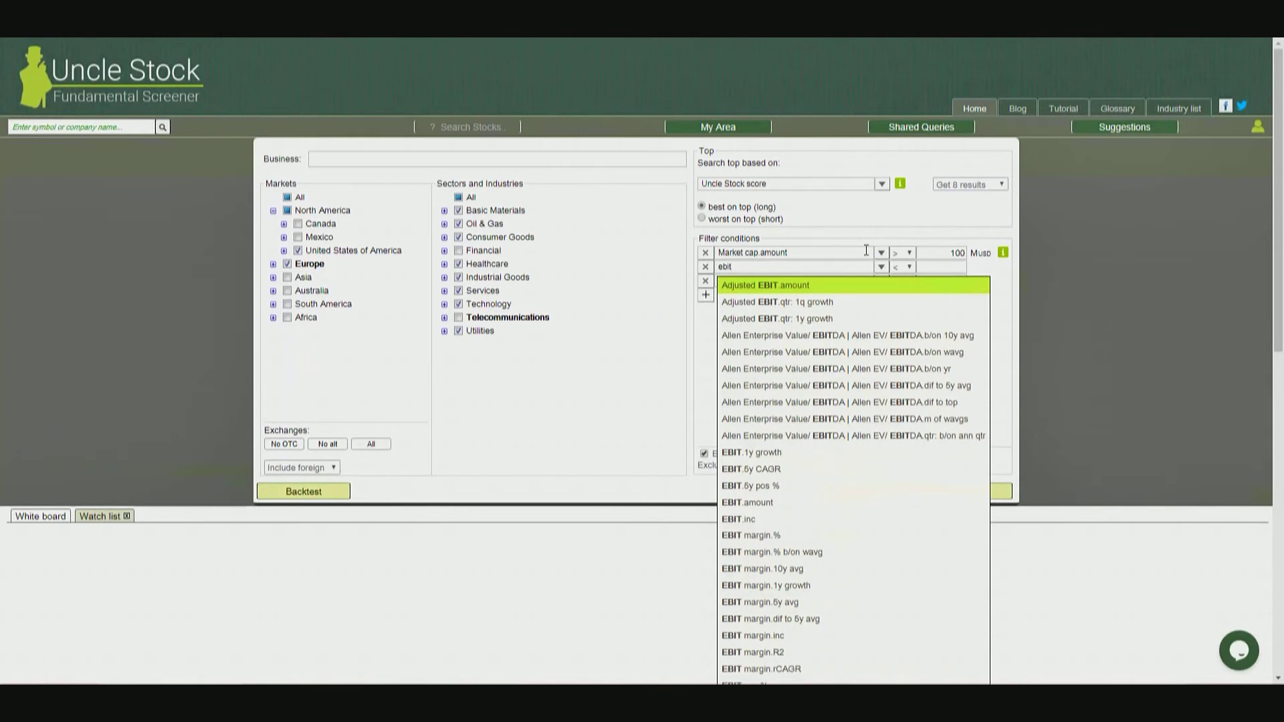
pyautogui.click(734, 535)
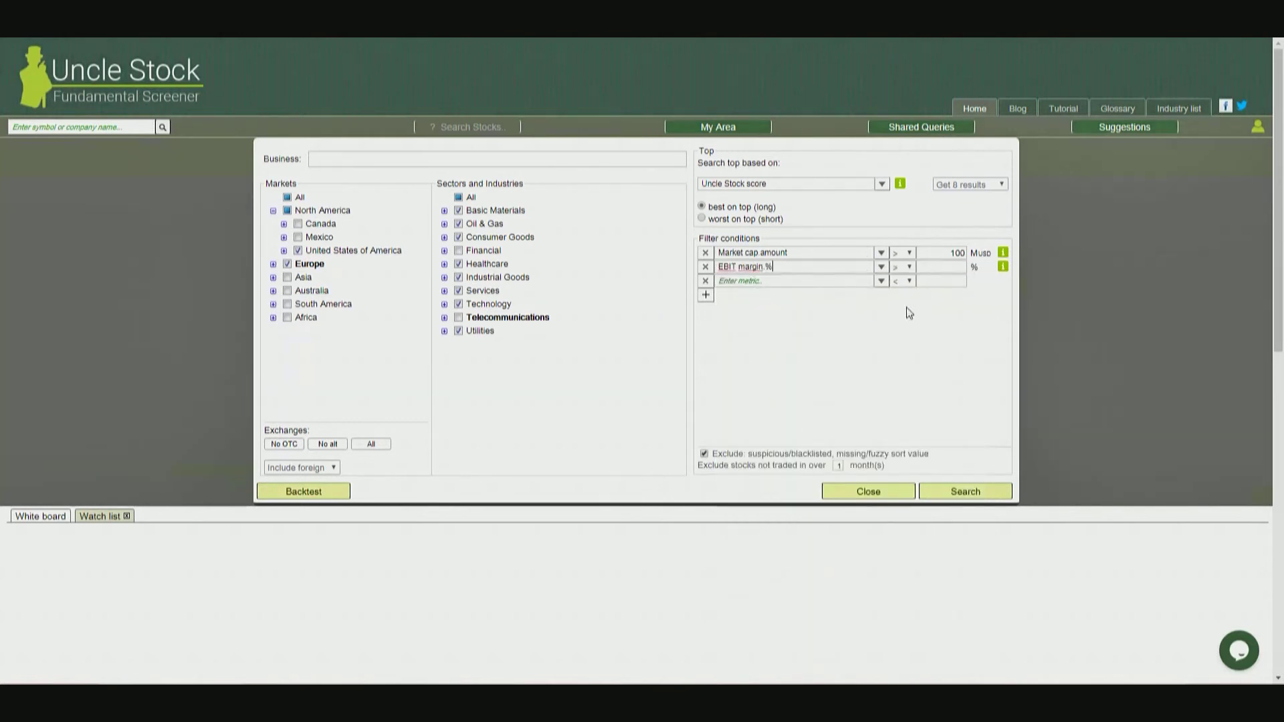
pyautogui.click(946, 268)
pyautogui.write('10')
pyautogui.moveTo(957, 268)
pyautogui.click(963, 493)
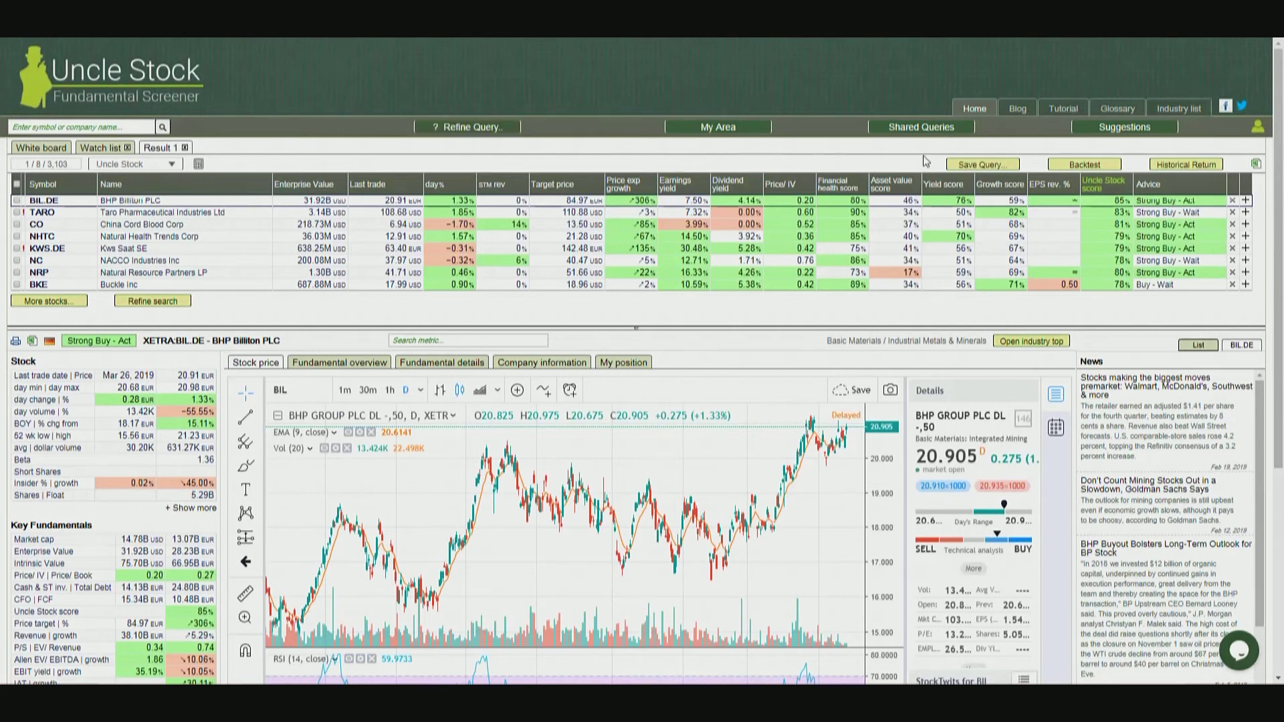
# Review the options for saving the query without saving it, and check the warning flagged on the TARO stock.
pyautogui.click(985, 166)
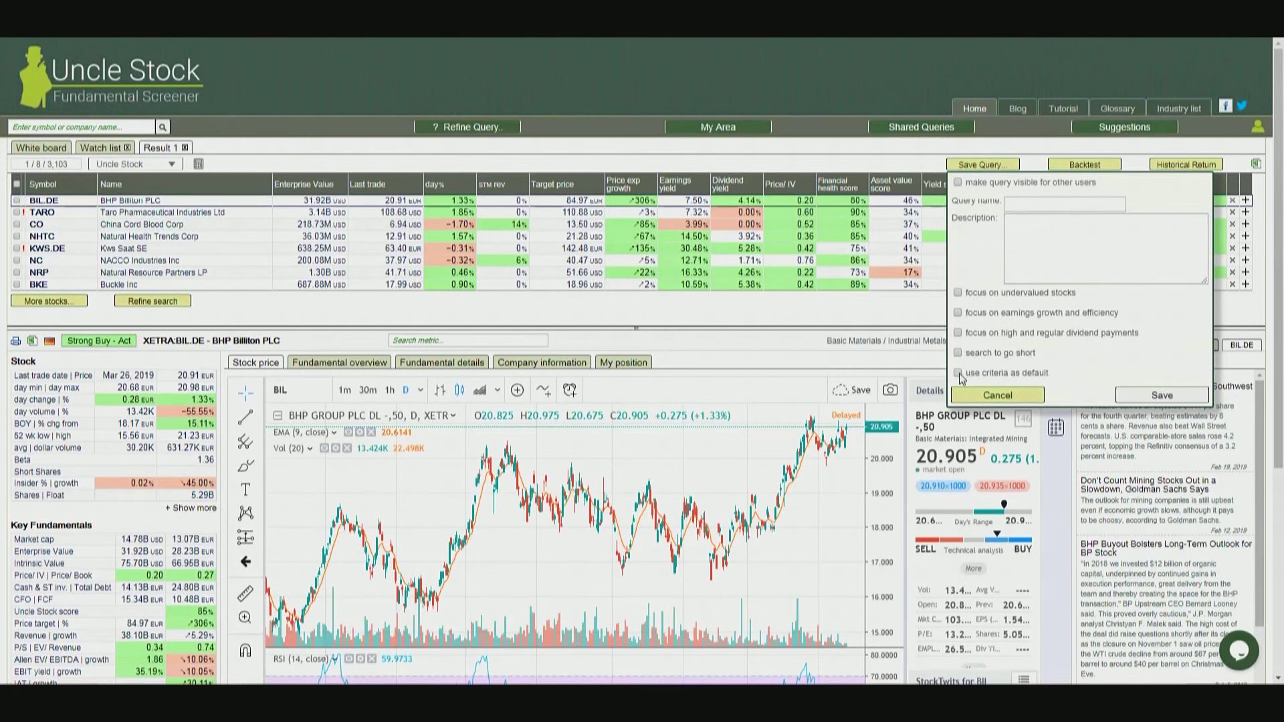
pyautogui.click(986, 395)
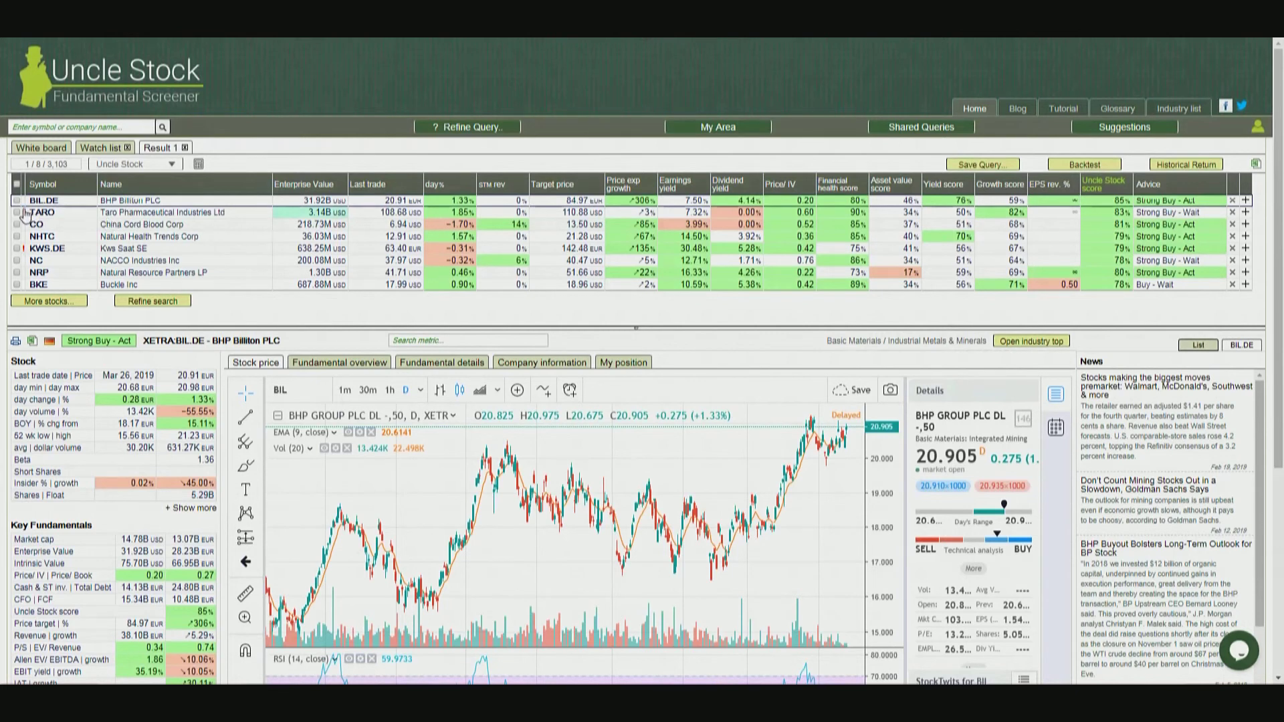
pyautogui.moveTo(25, 214)
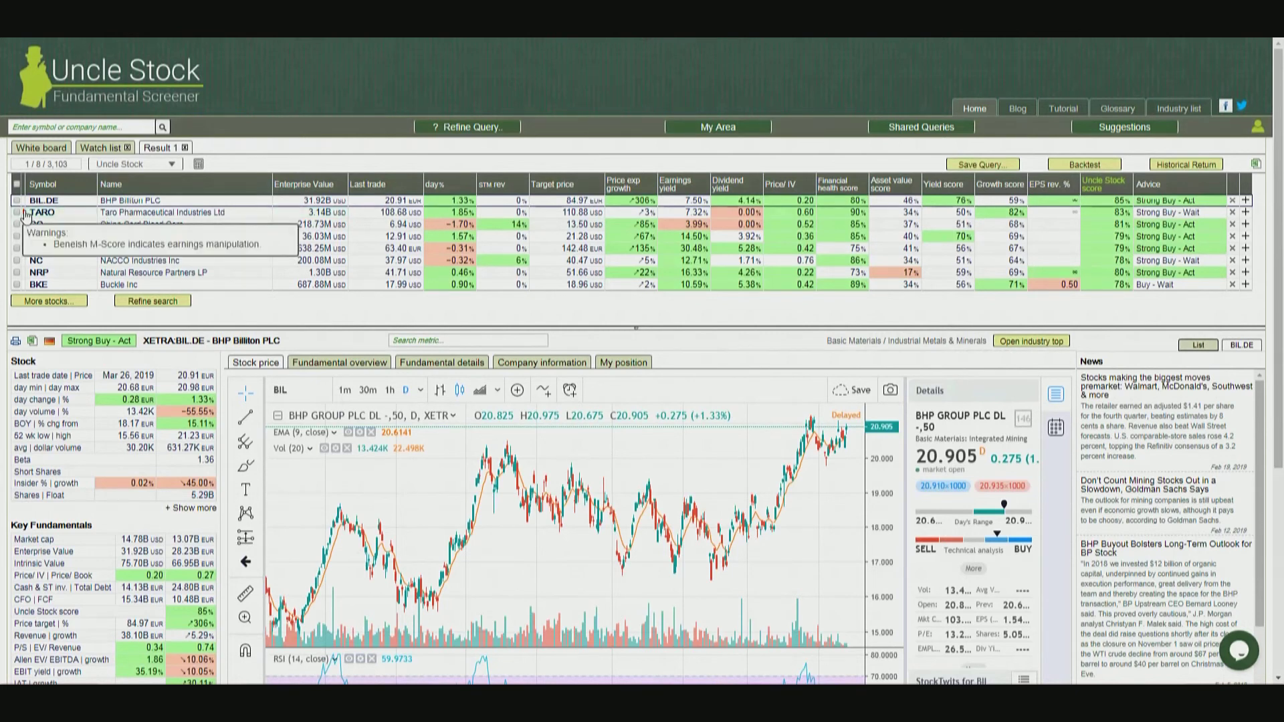